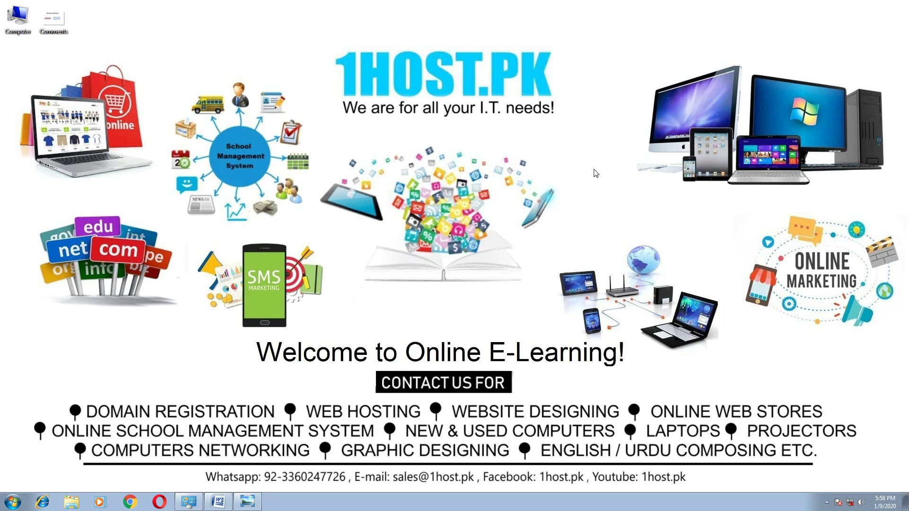
Look at the Comments reference picture, close it, and restore the Word document
left_click(247, 502)
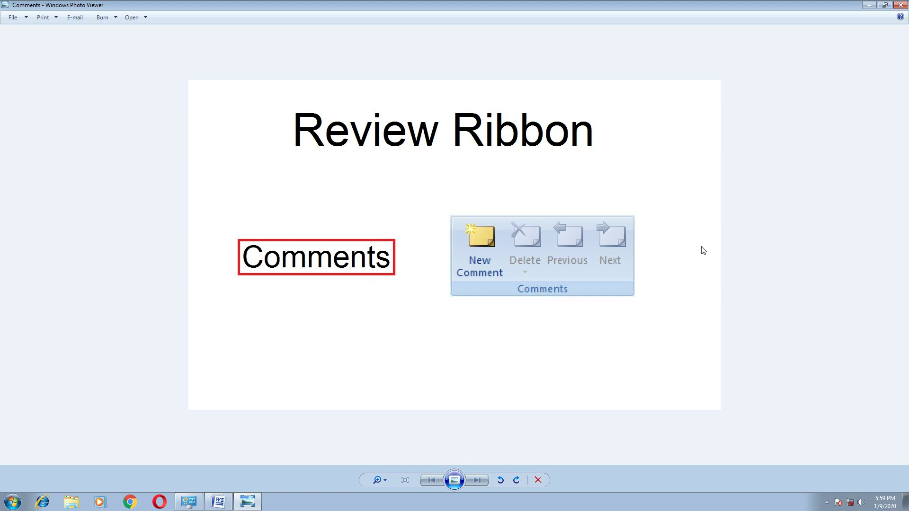
left_click(870, 6)
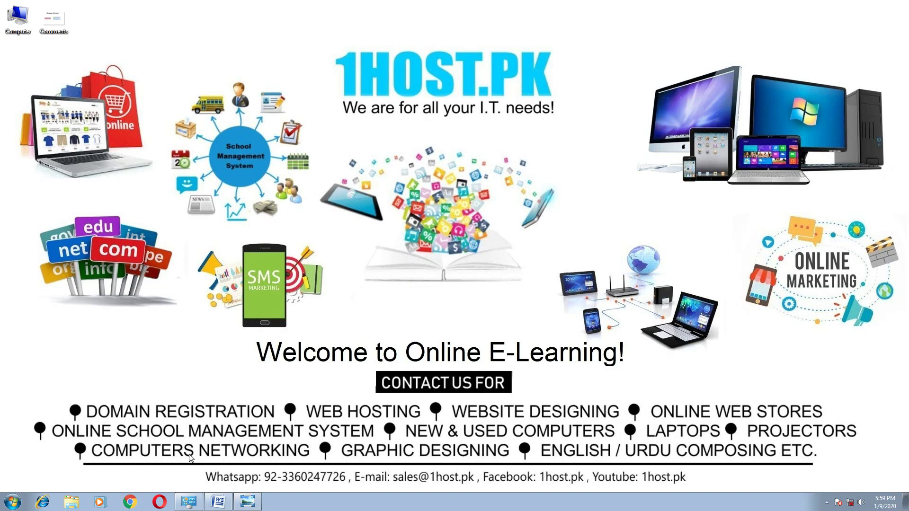
left_click(221, 503)
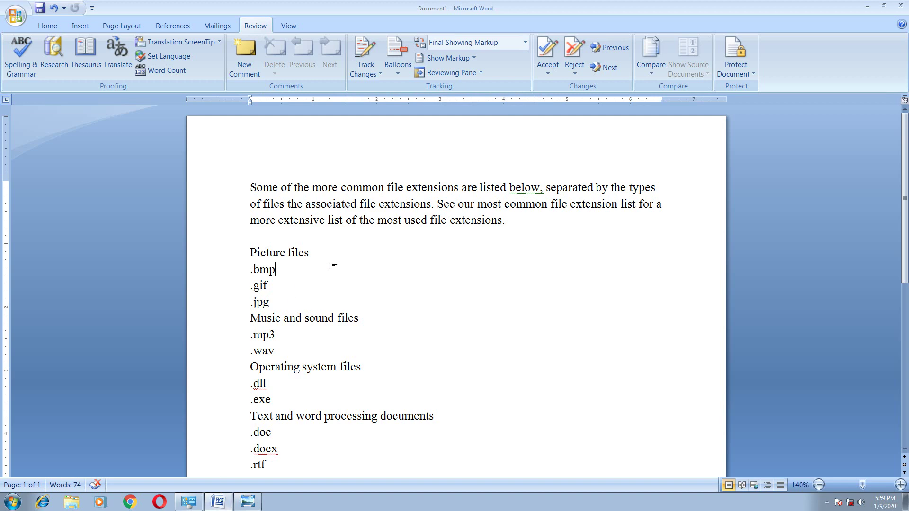
Scroll through the file extension list and select 'bmp' on the .bmp line
scroll(329, 267, "down", 3)
scroll(329, 267, "down", 2)
scroll(330, 267, "down", 1)
scroll(330, 267, "up", 4)
scroll(329, 267, "up", 2)
scroll(329, 255, "down", 1)
scroll(330, 255, "down", 3)
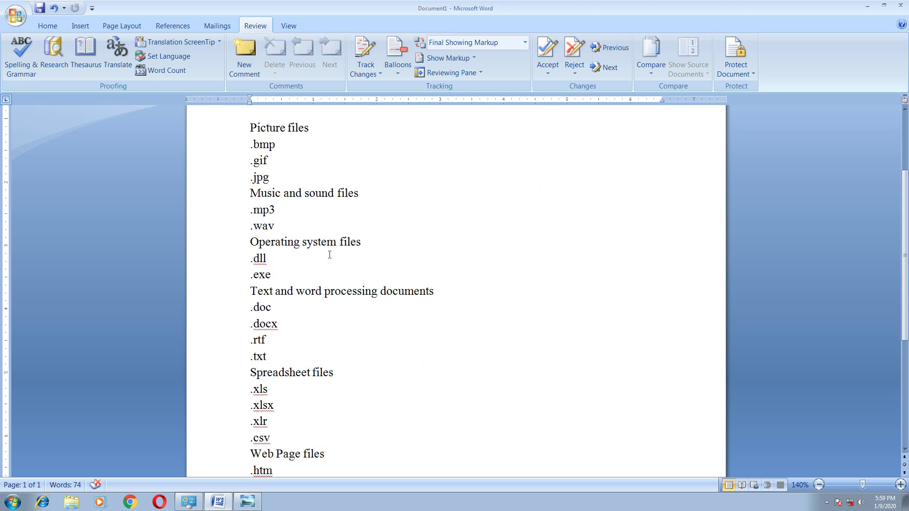
scroll(329, 254, "up", 4)
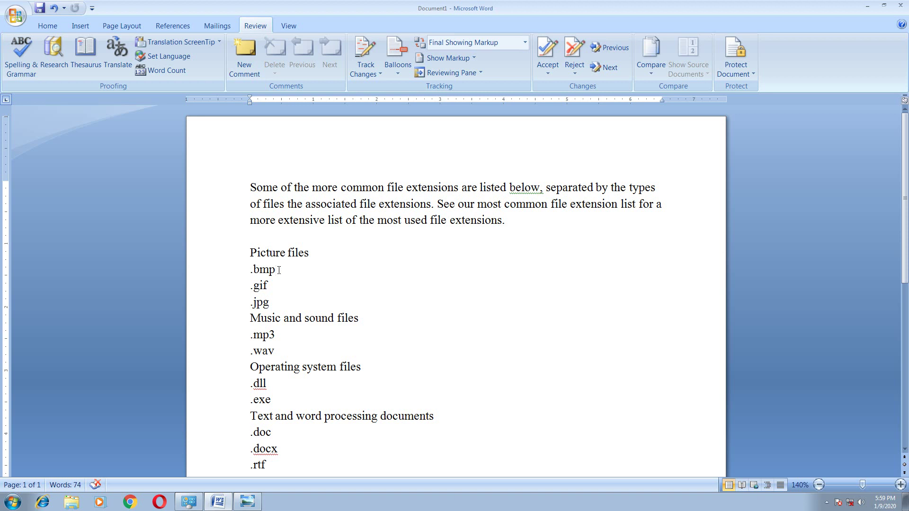
left_click_drag(275, 269, 253, 268)
Comment .bmp with 'Bitmap' and .gif with 'Graphics Interchange Format', then select jpg
left_click(245, 55)
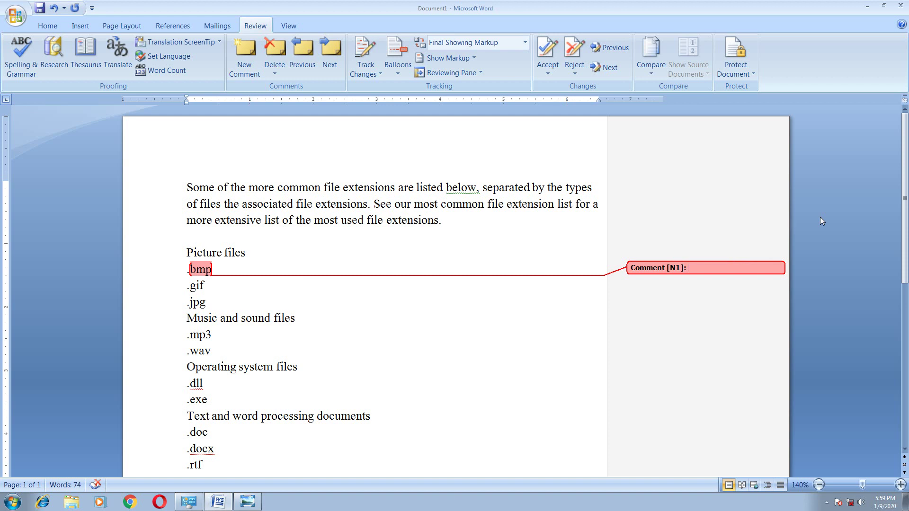
type("Bitmap")
left_click_drag(204, 285, 190, 285)
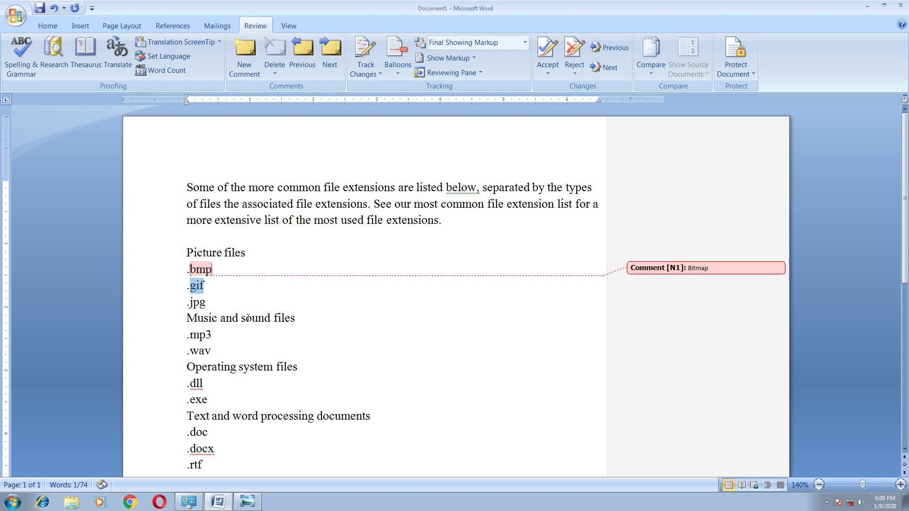
left_click(244, 56)
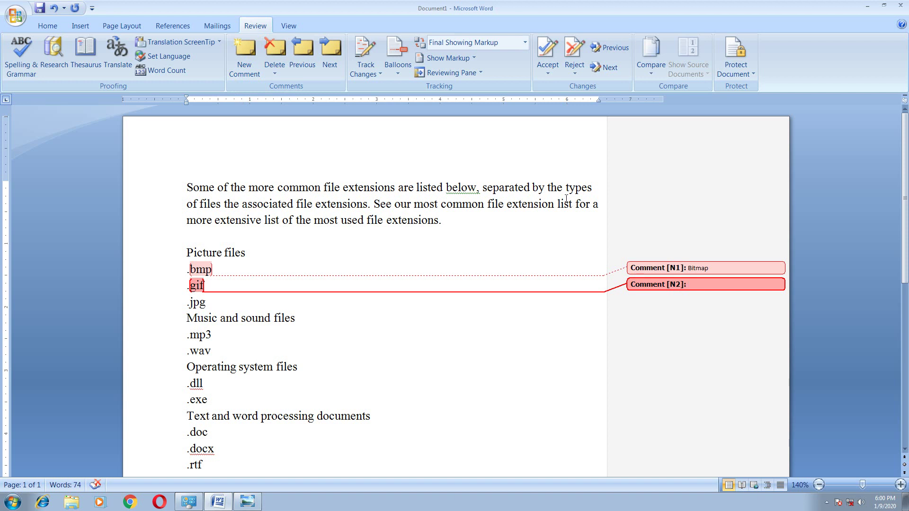
type("G")
type("raphics interchange F")
type(" ormat")
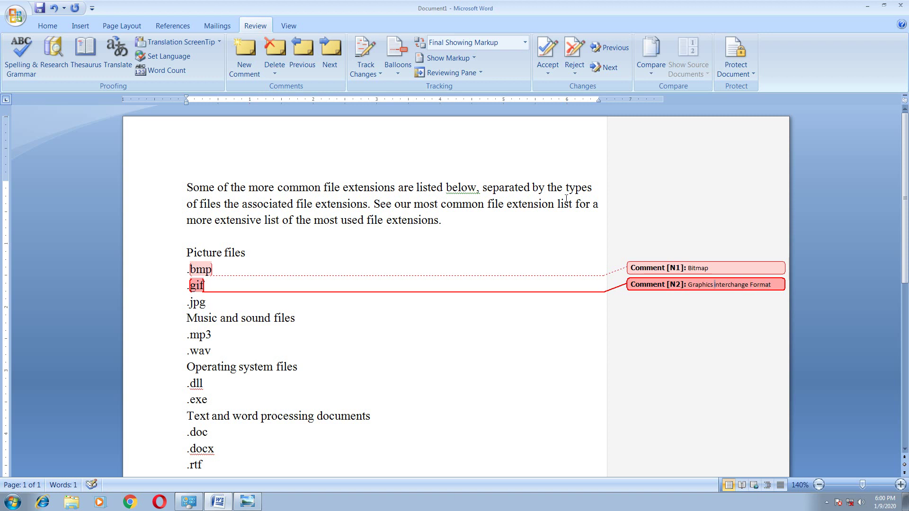
type("I")
left_click_drag(206, 302, 190, 302)
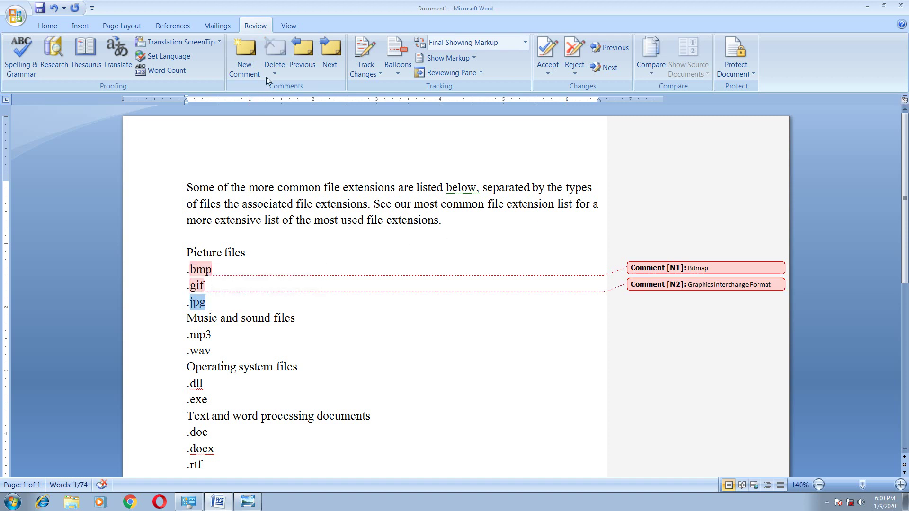
Add a comment on .jpg reading 'Joint Photographic Expert Group', correcting 'group' to a capital G
left_click(249, 53)
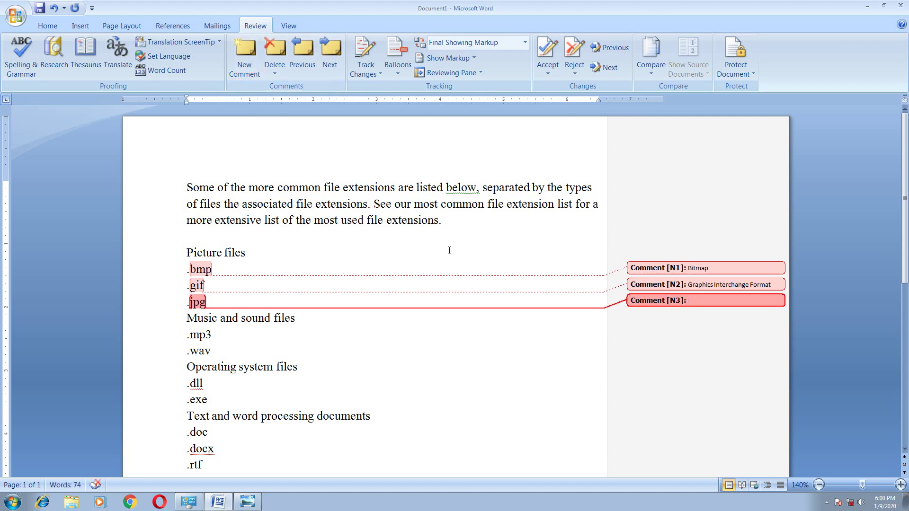
type("Joint Photogra")
type("phic")
type(" Expert gr")
type("oup")
key("Left")
key("Left")
key("Left")
key("BackSpace")
type("G")
left_click(526, 43)
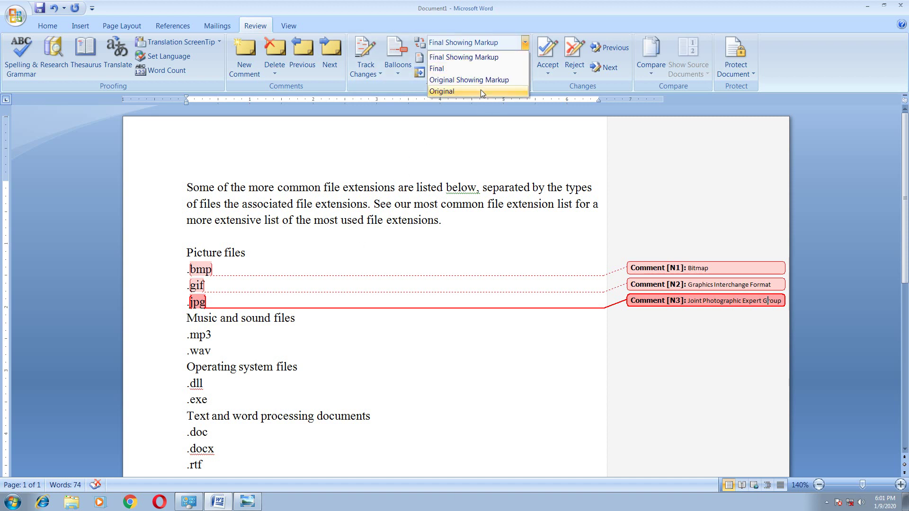
left_click(481, 89)
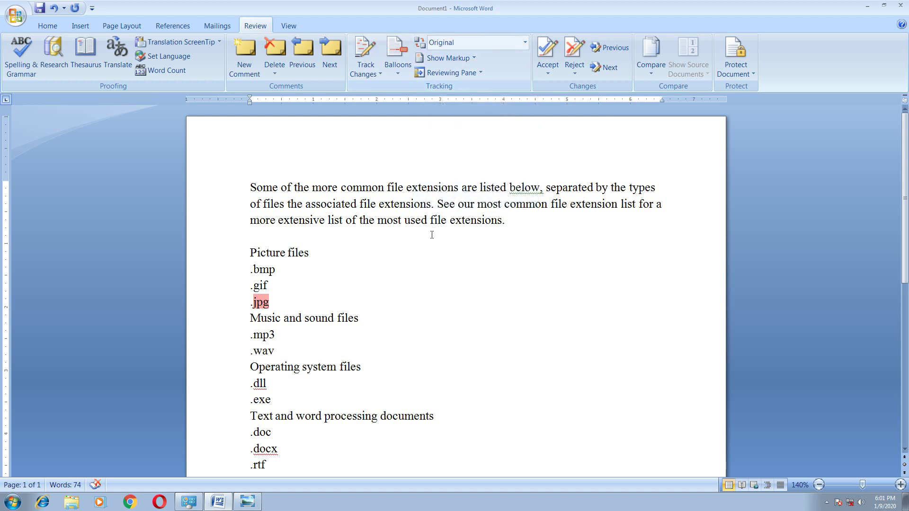
left_click(385, 256)
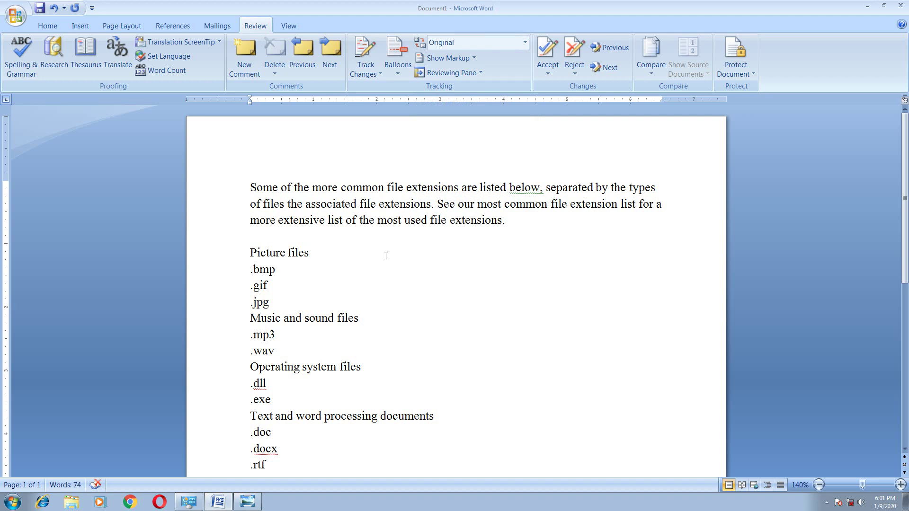
left_click(517, 43)
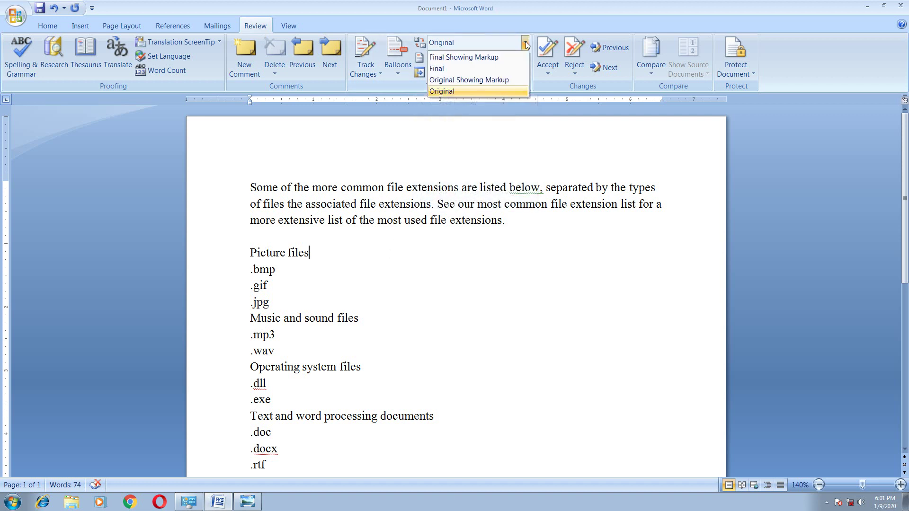
left_click(496, 58)
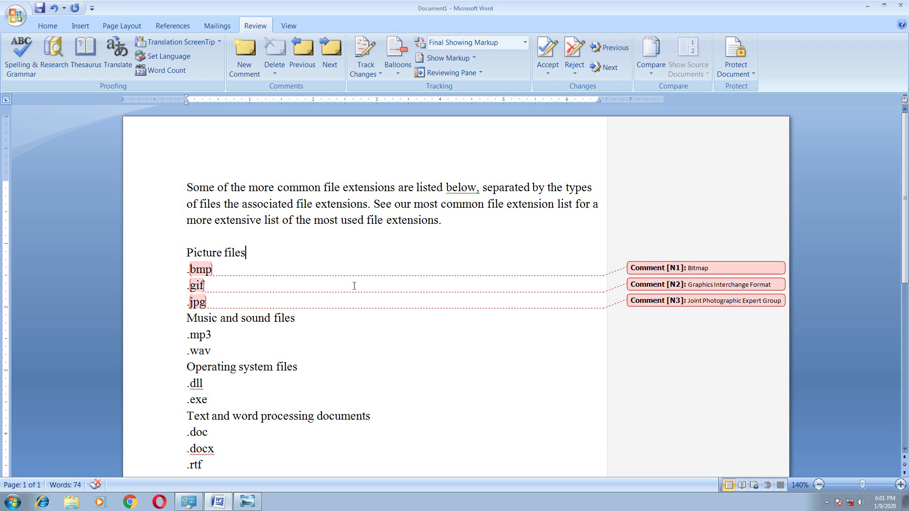
Delete the Bitmap, Graphics Interchange Format and Joint Photographic Expert Group comments, then minimize Word
left_click(718, 269)
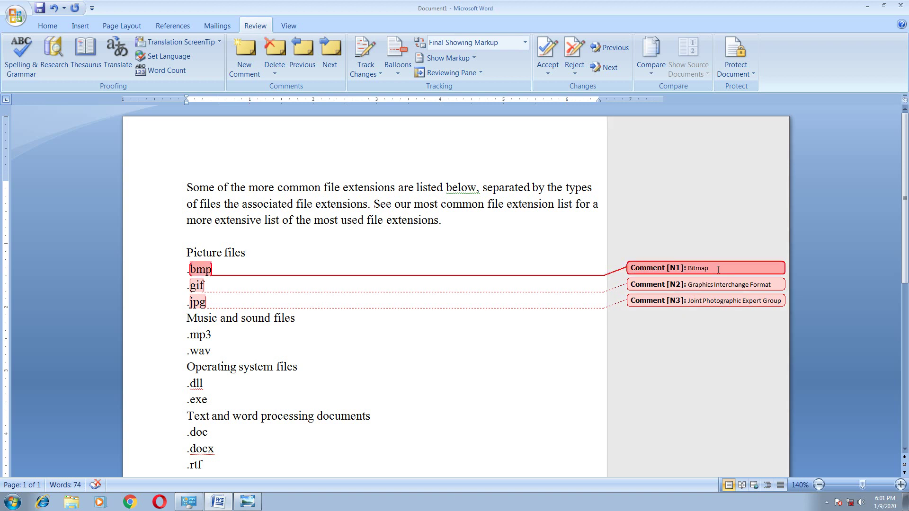
left_click(276, 53)
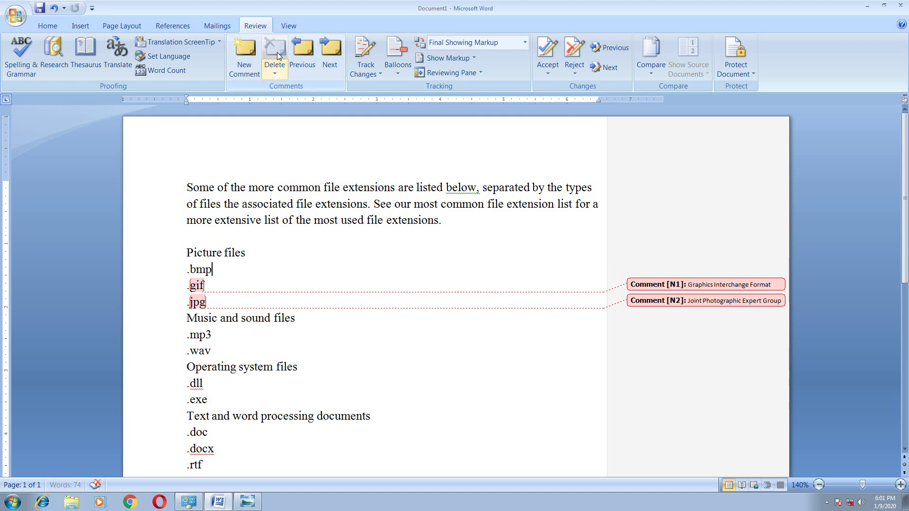
left_click(761, 284)
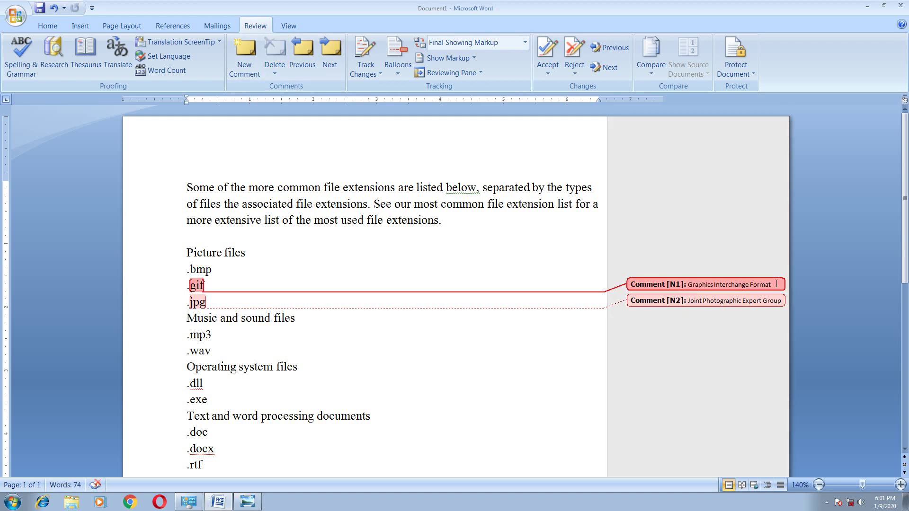
left_click(280, 50)
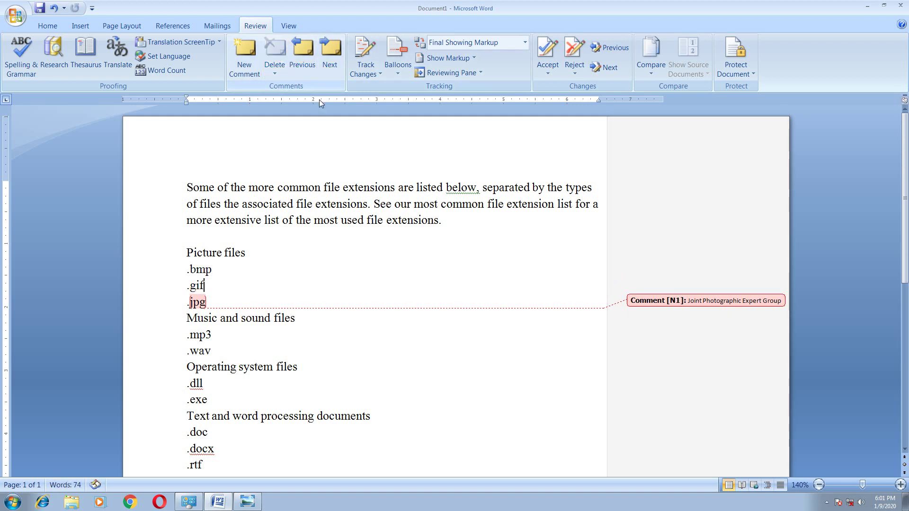
left_click(783, 300)
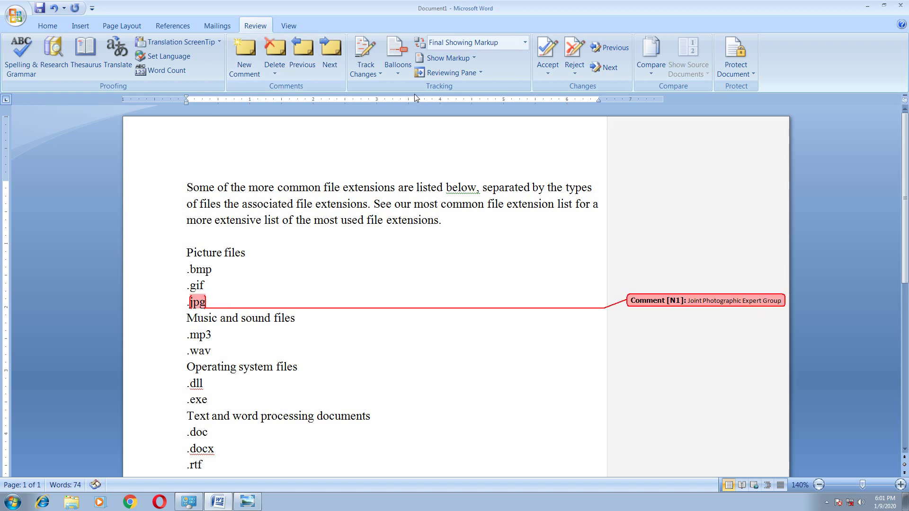
left_click(279, 50)
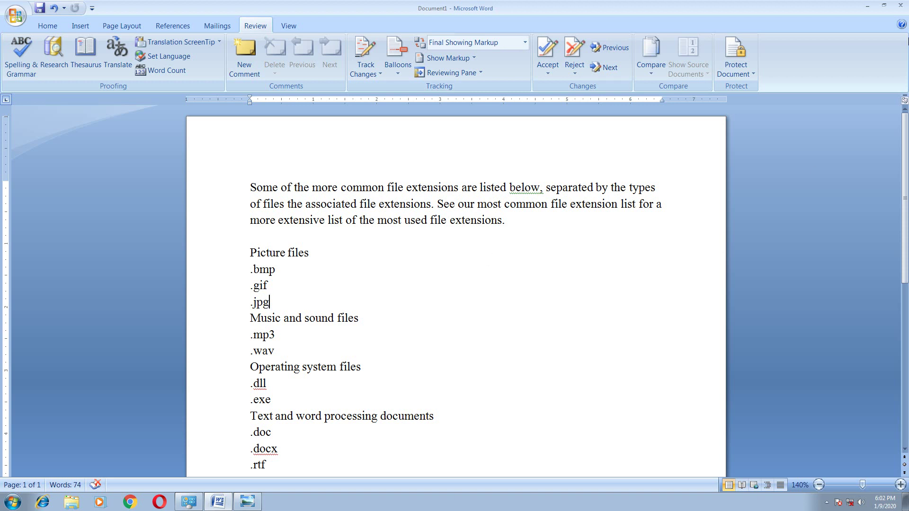
left_click(867, 6)
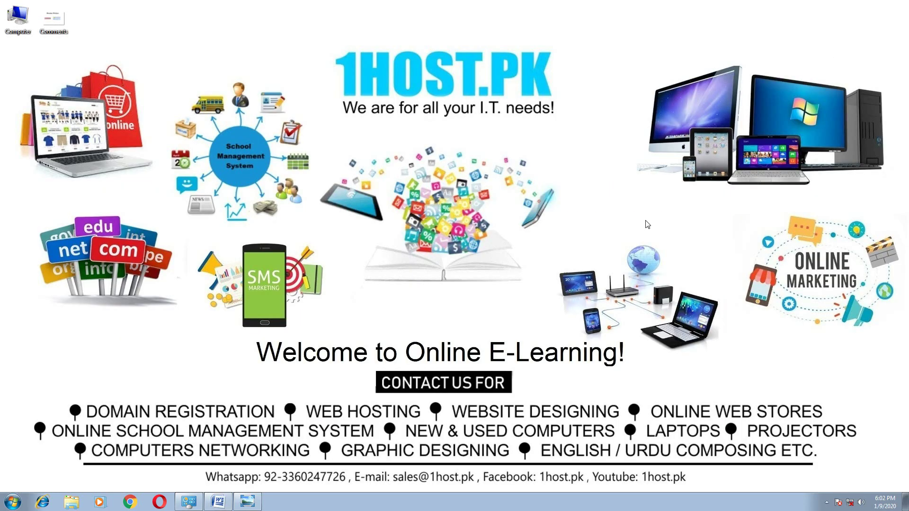